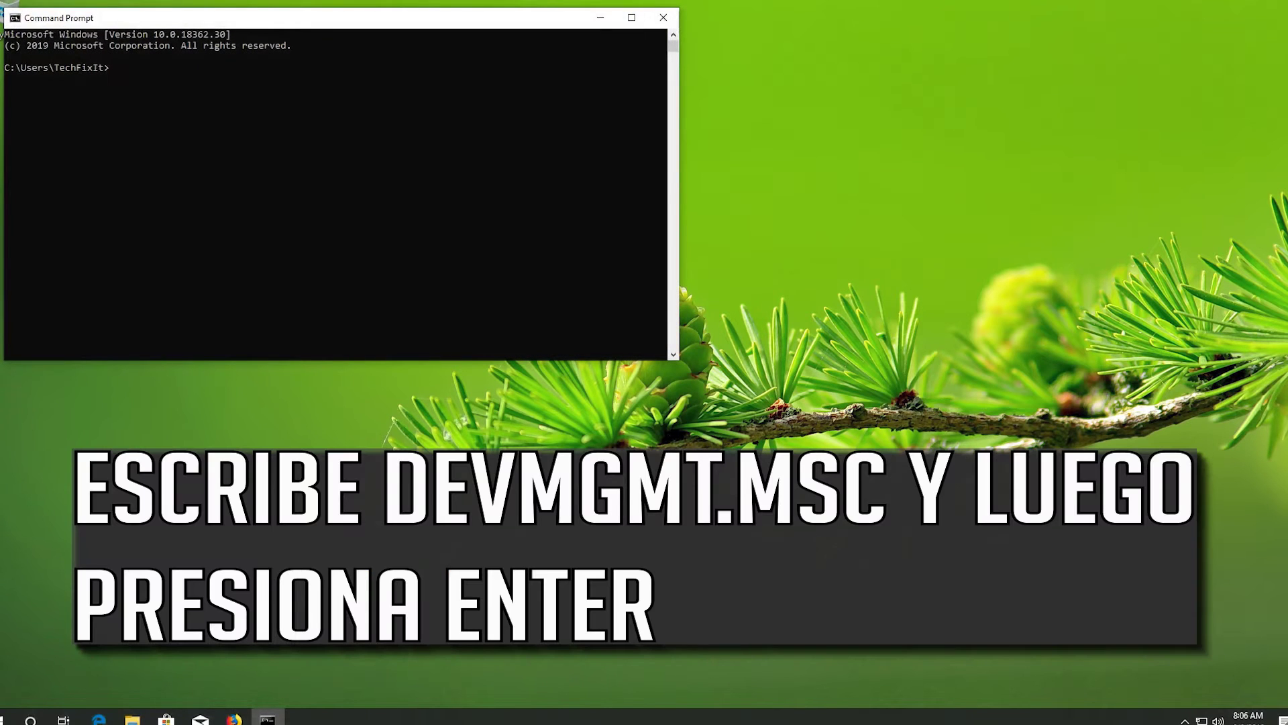
Launch Device Manager with devmgmt.msc and expand the Mice and other pointing devices category
{"action": "type", "text": "devmgmt.msc"}
{"action": "key", "text": "Return"}
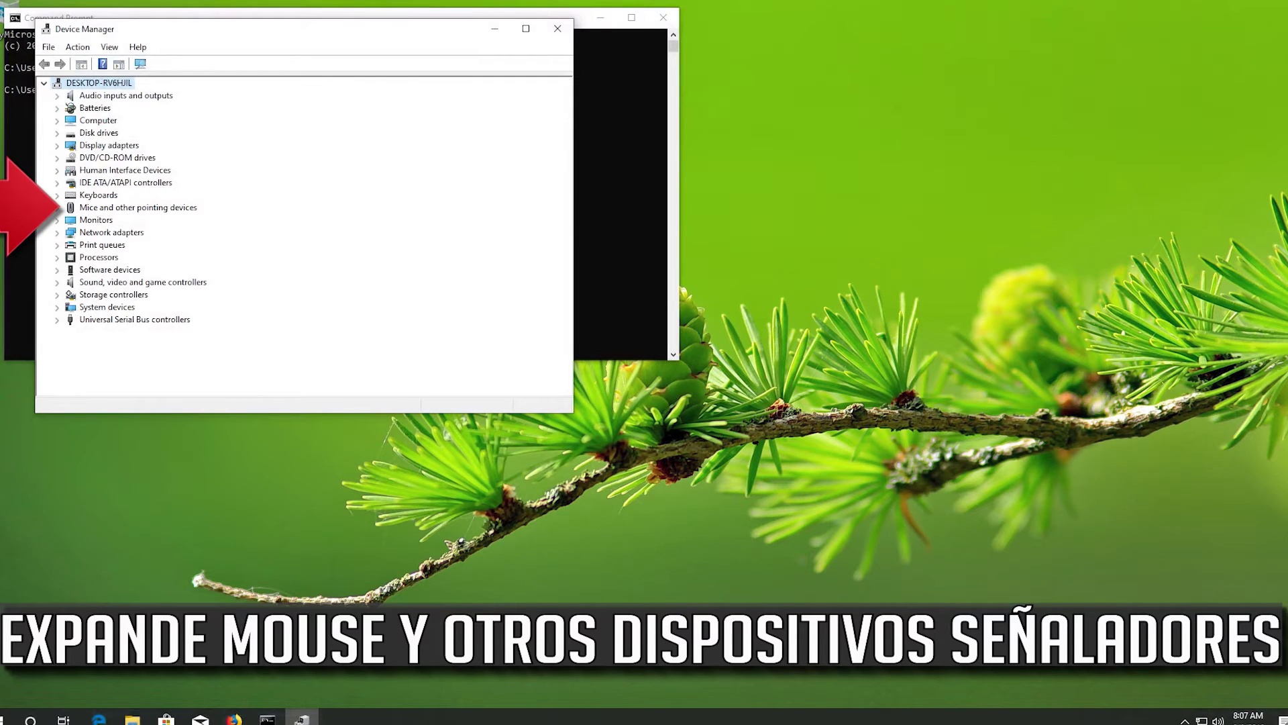
{"action": "key", "text": "Down"}
{"action": "key", "text": "Down"}
{"action": "key", "text": "Down"}
{"action": "key", "text": "Down"}
{"action": "key", "text": "Down"}
{"action": "key", "text": "Down"}
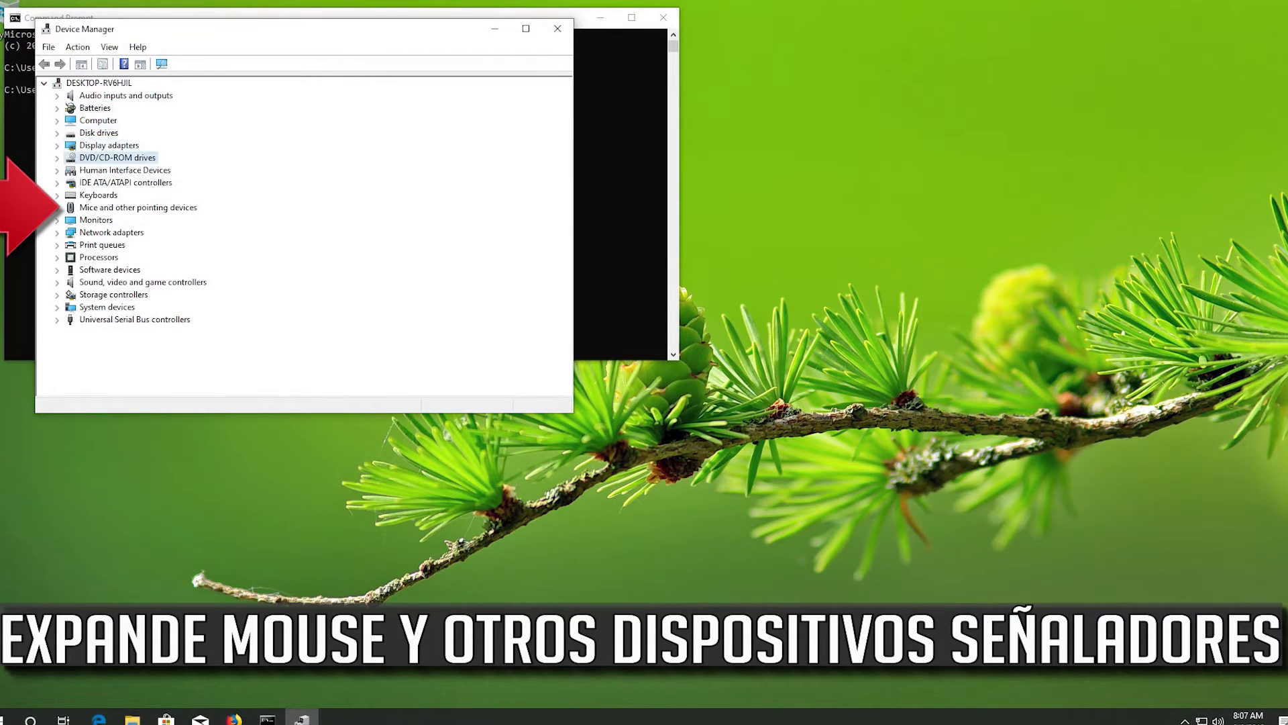
{"action": "key", "text": "Down"}
{"action": "key", "text": "Down"}
{"action": "key", "text": "Down"}
{"action": "key", "text": "Down"}
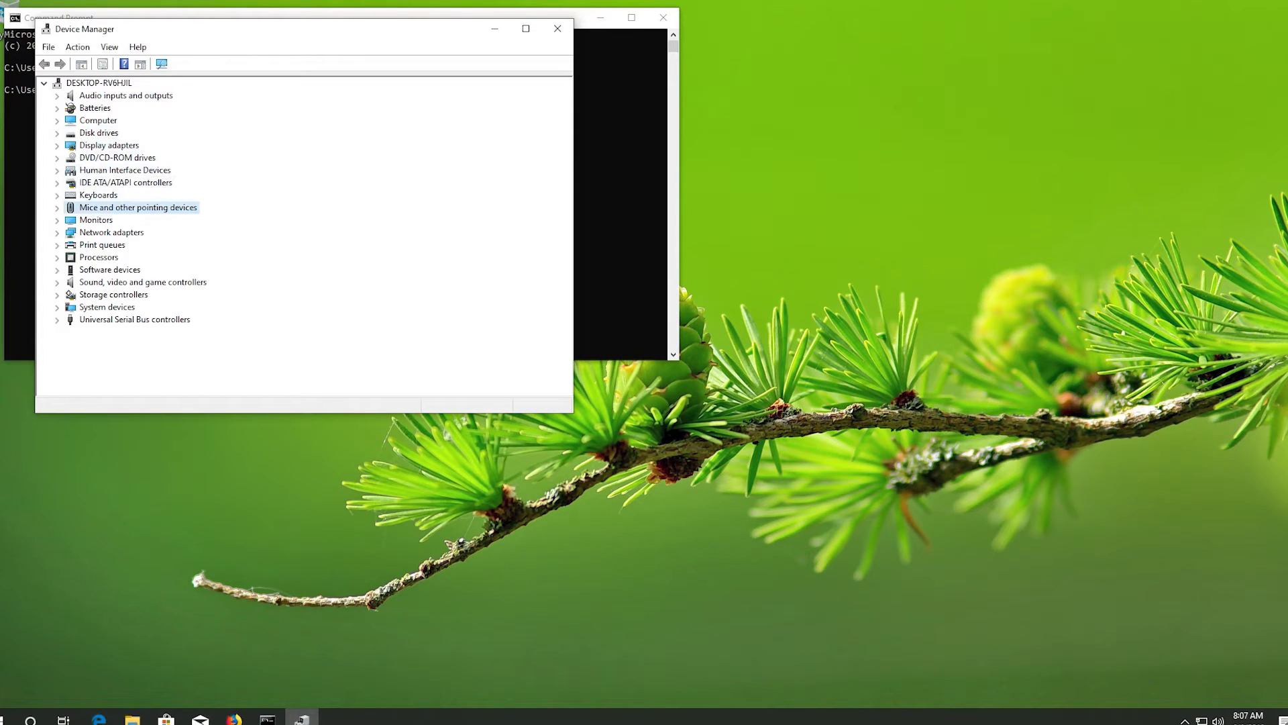
{"action": "key", "text": "Right"}
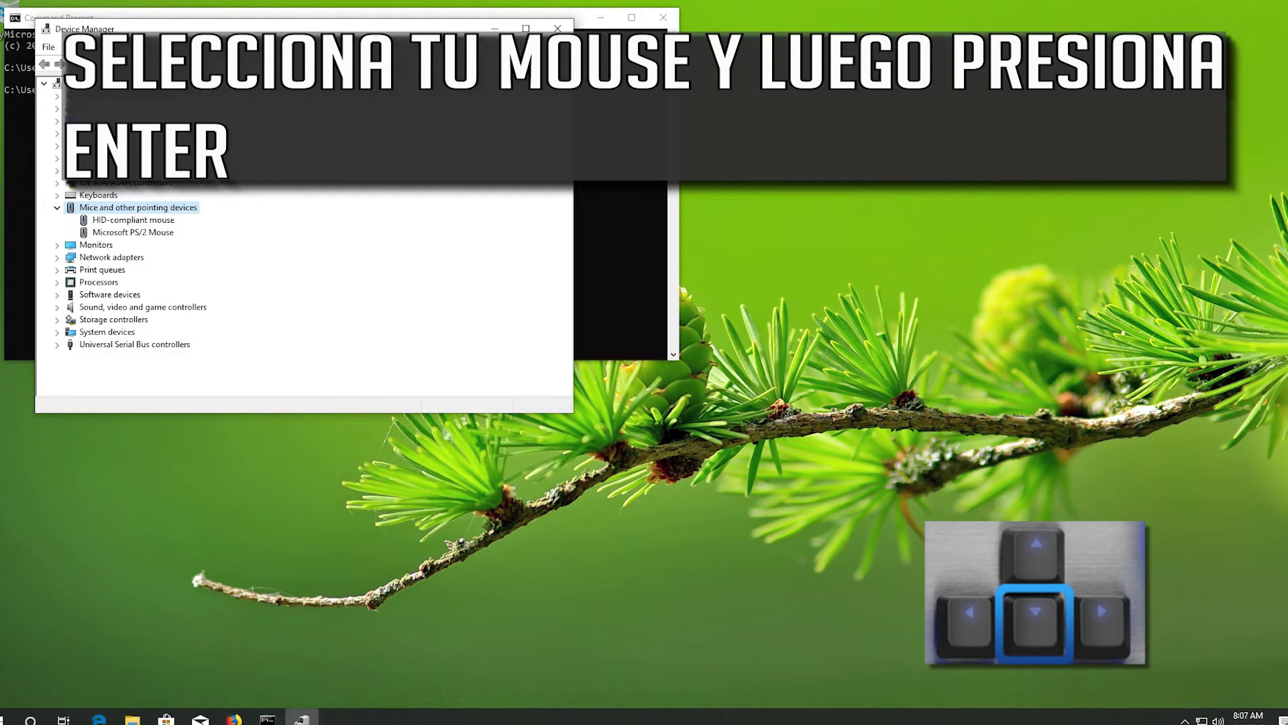
Open the properties of the Microsoft PS/2 Mouse and show its driver settings
{"action": "key", "text": "Down"}
{"action": "key", "text": "Down"}
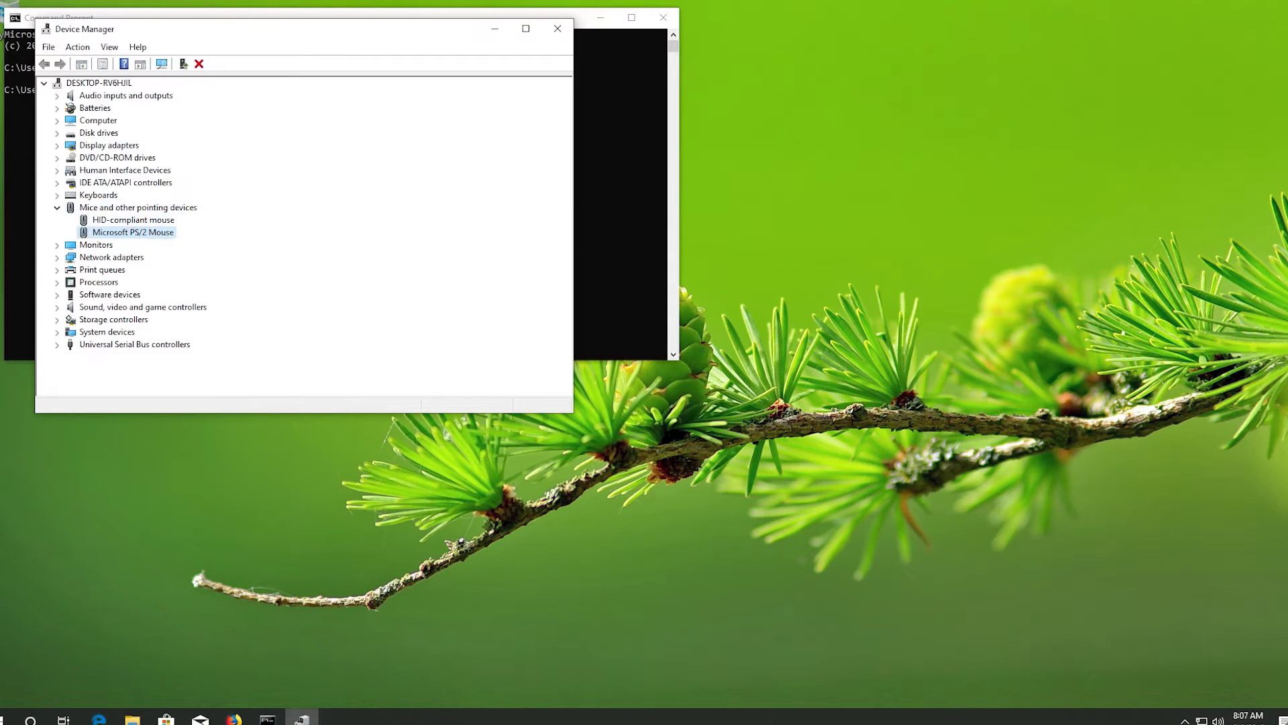
{"action": "key", "text": "Return"}
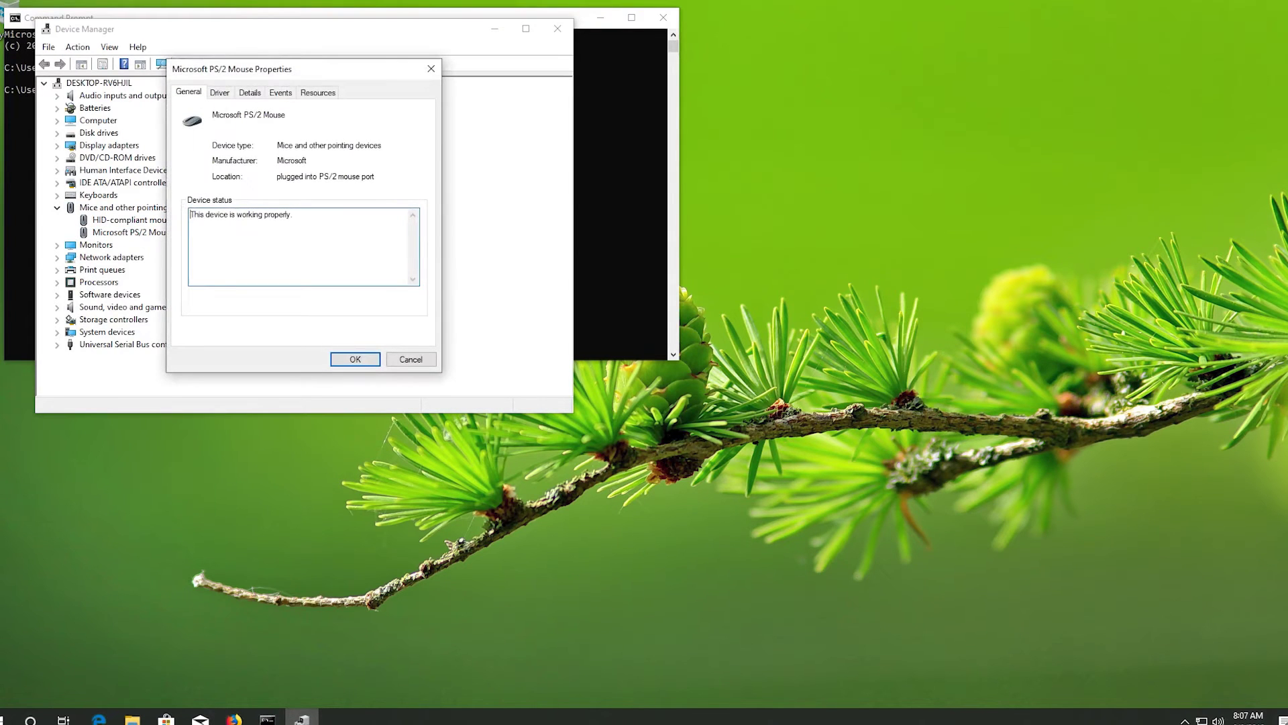
{"action": "key", "text": "Tab"}
{"action": "key", "text": "Tab"}
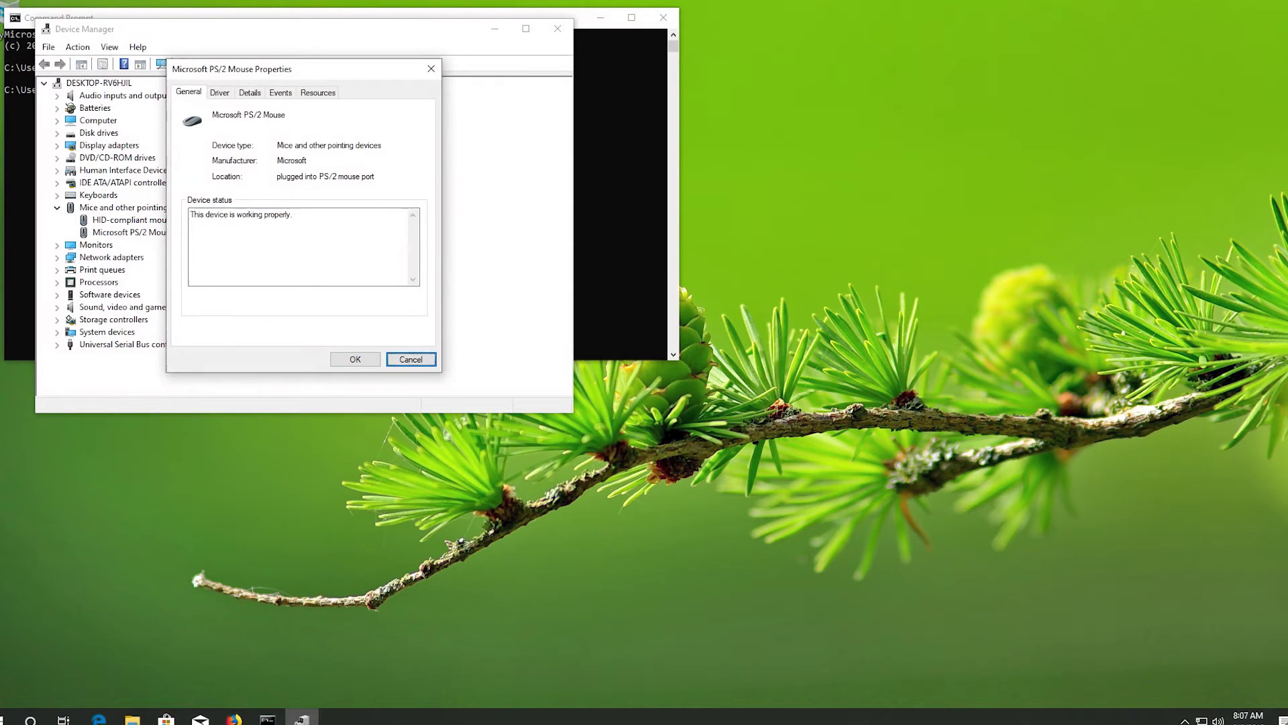
{"action": "key", "text": "Tab"}
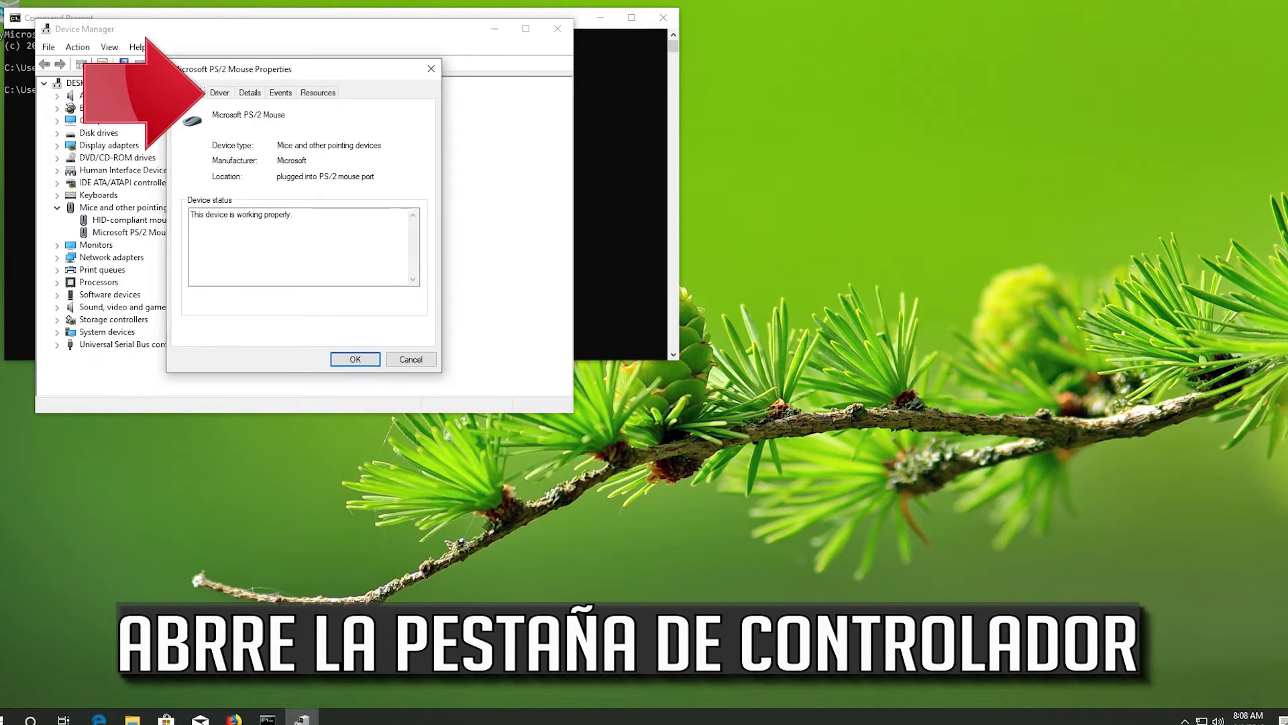
{"action": "key", "text": "Right"}
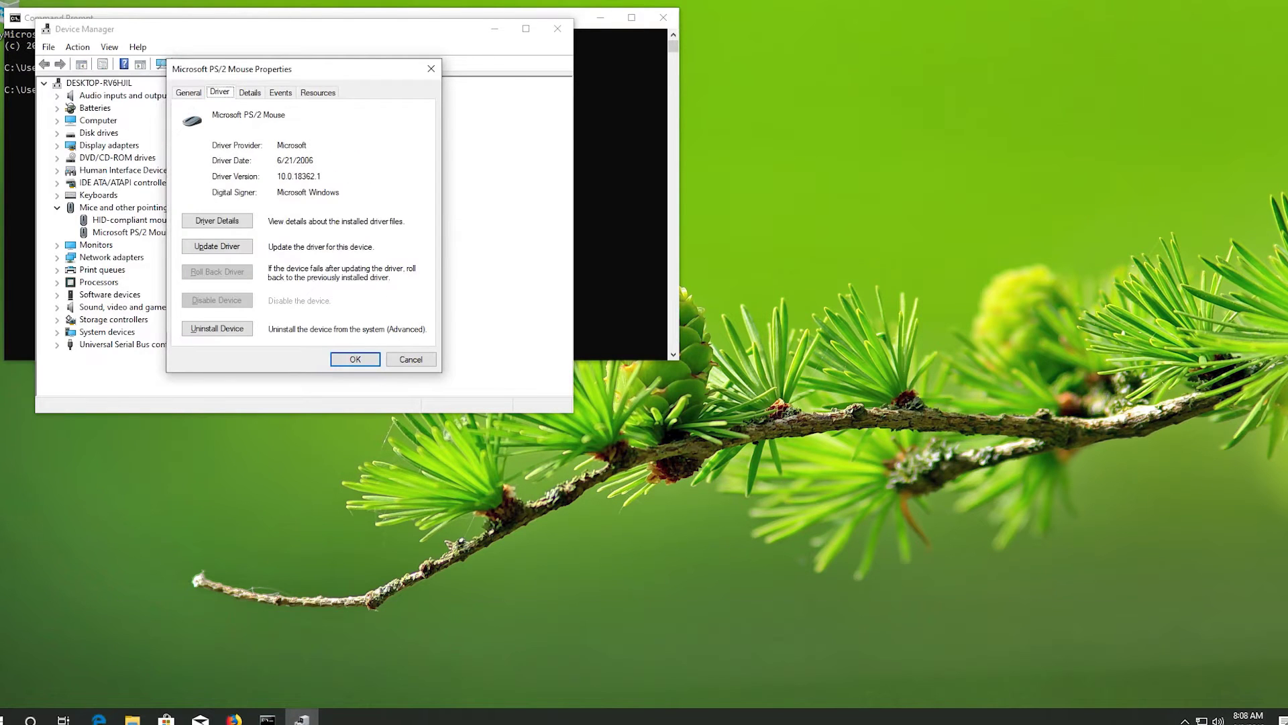
Update the mouse driver by searching automatically for updated driver software
{"action": "key", "text": "Tab"}
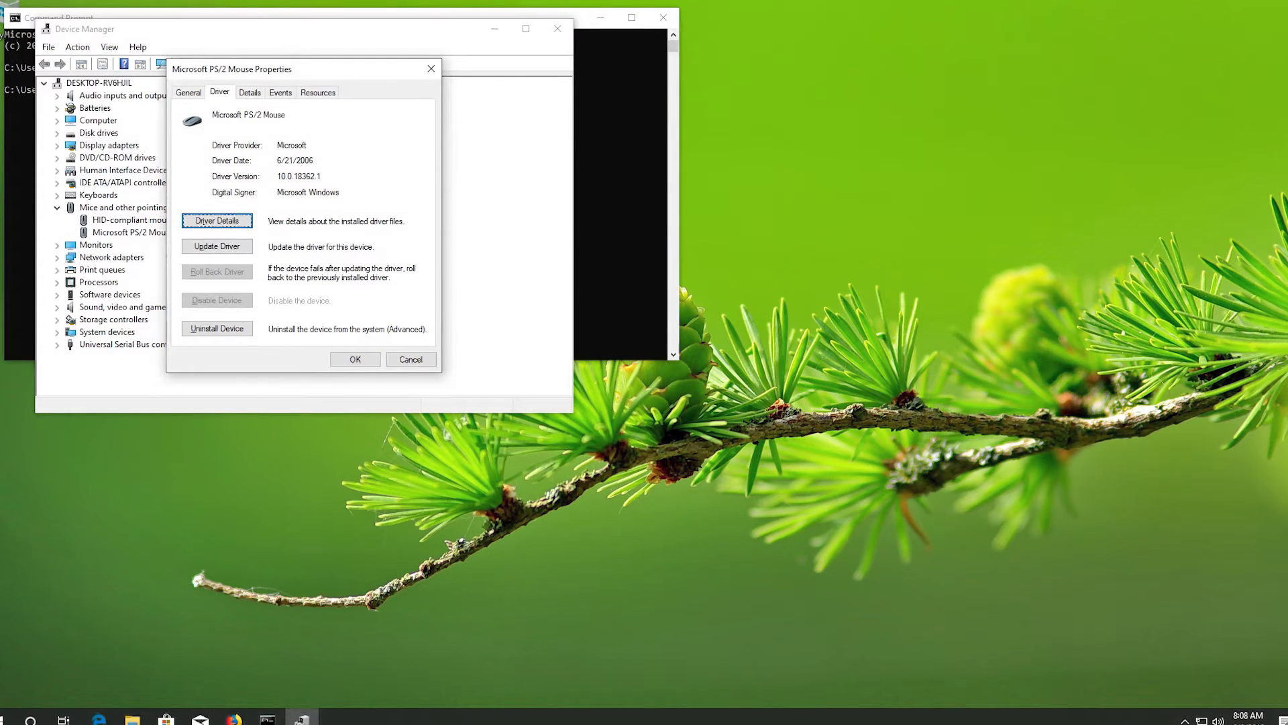
{"action": "key", "text": "Tab"}
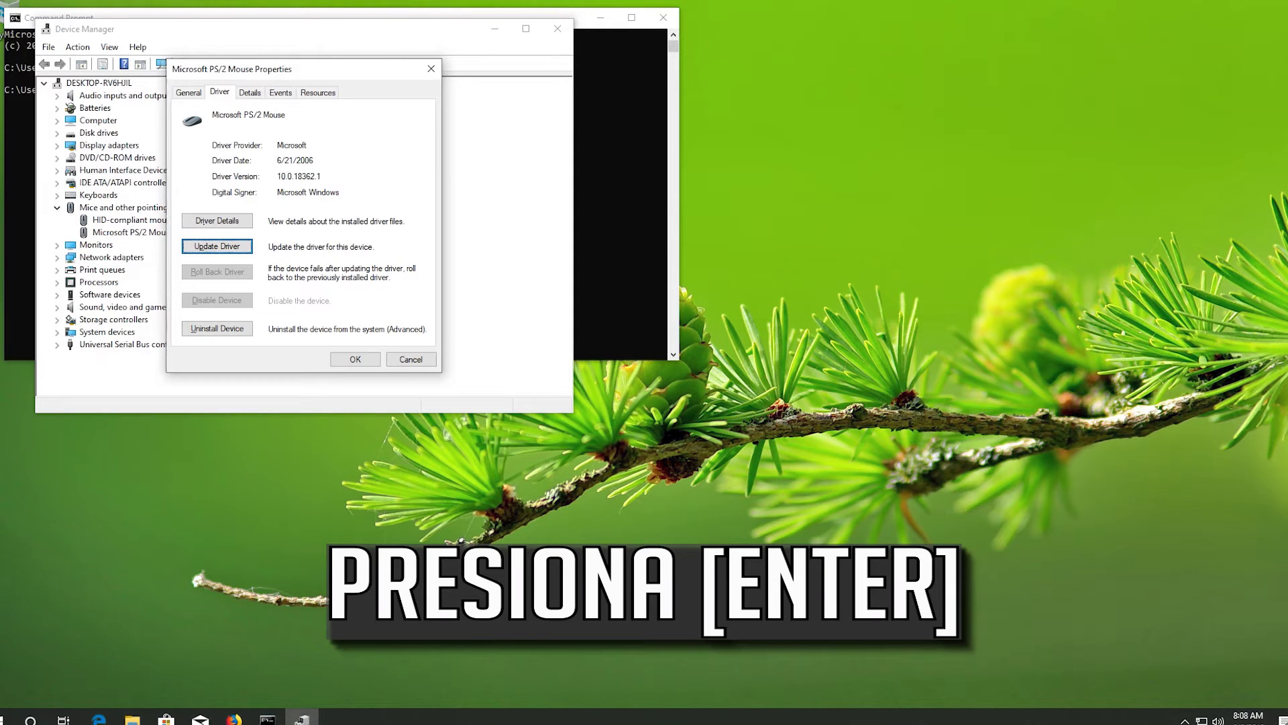
{"action": "key", "text": "Return"}
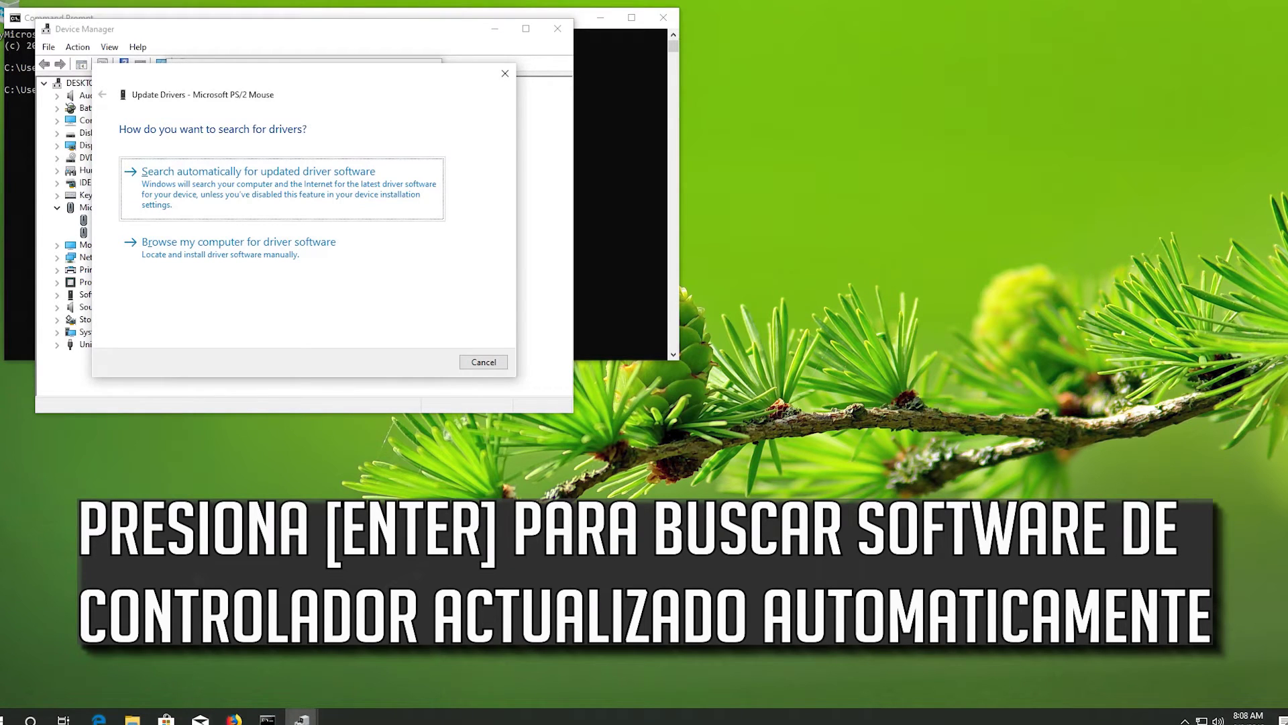
{"action": "key", "text": "Return"}
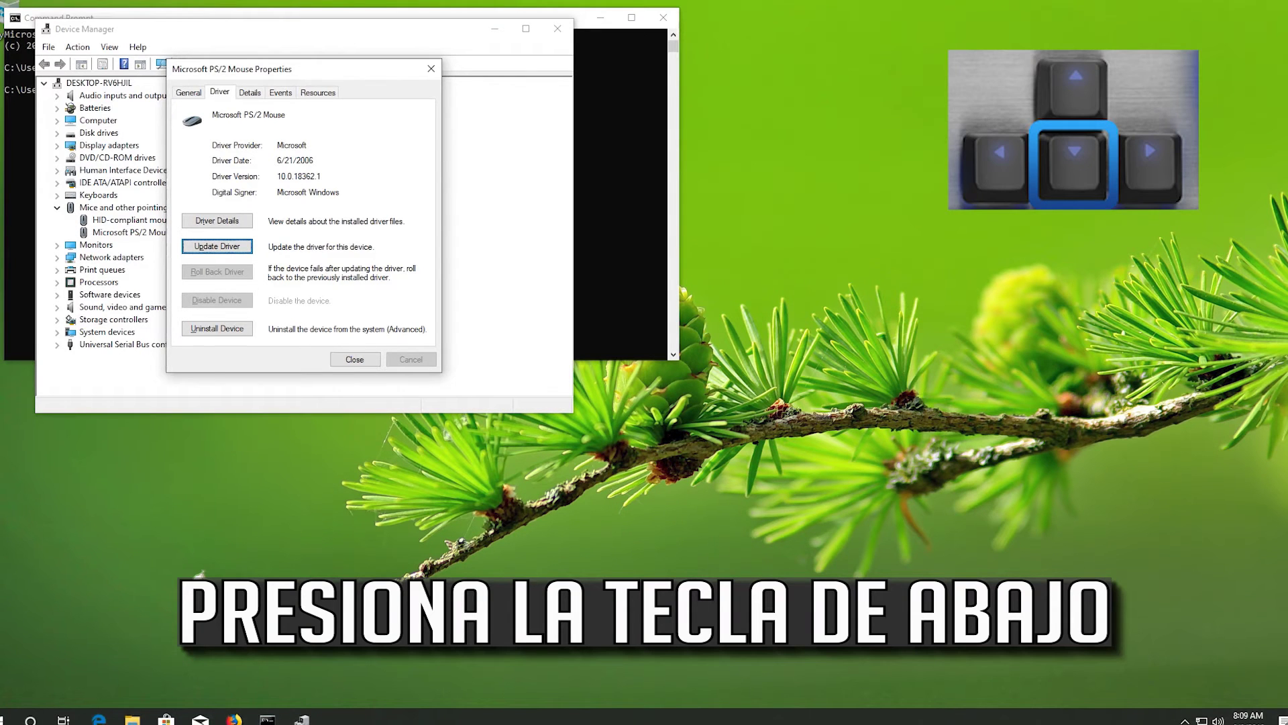
Start another driver update that browses the computer and picks from the list of available drivers
{"action": "key", "text": "Return"}
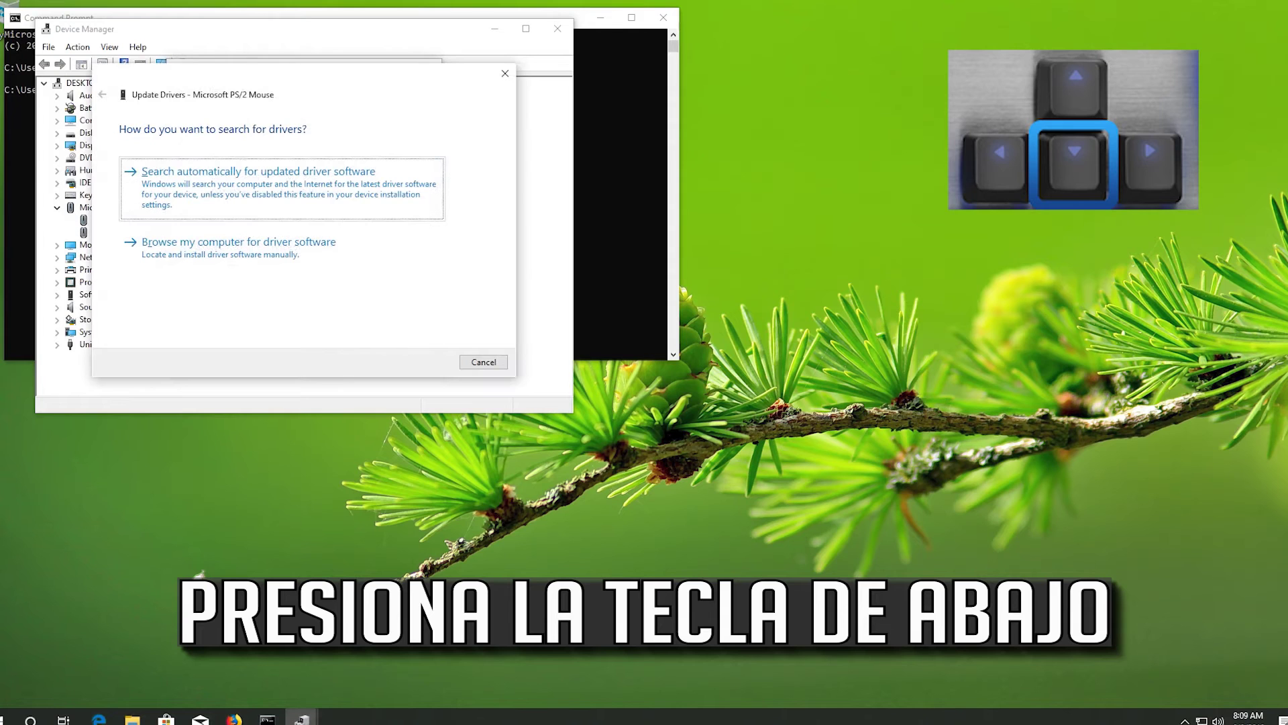
{"action": "key", "text": "Down"}
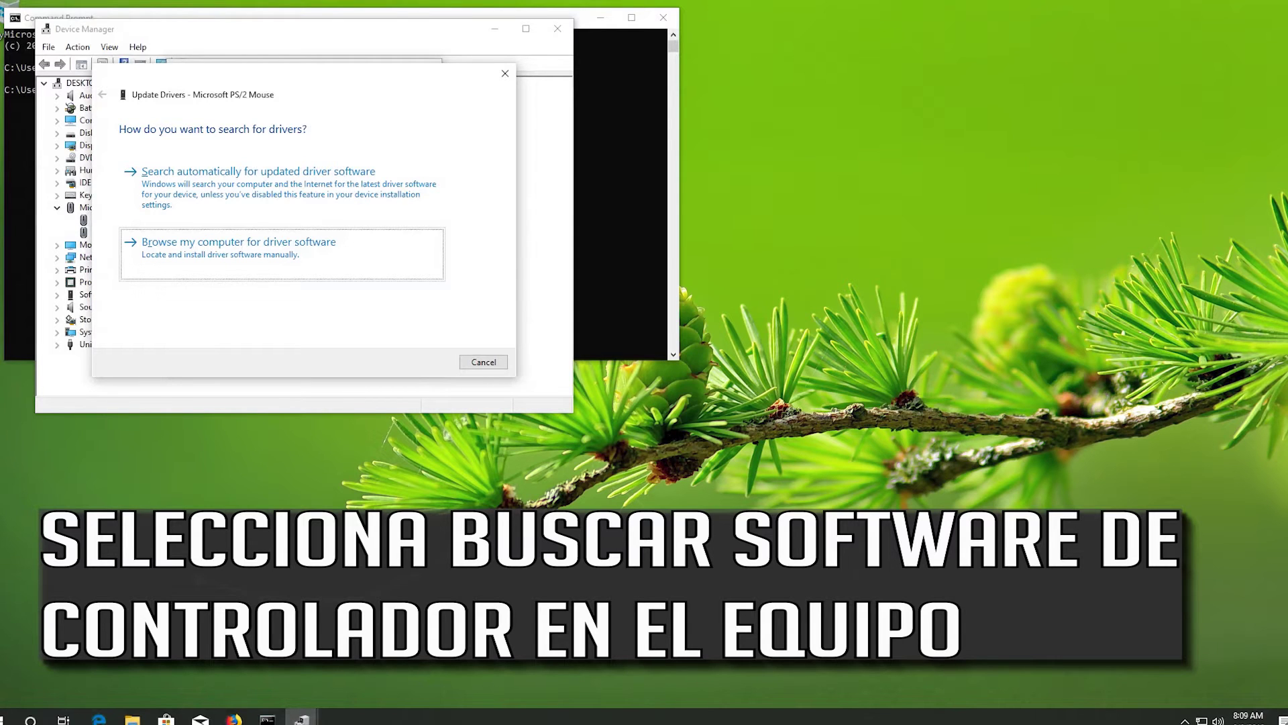
{"action": "key", "text": "Return"}
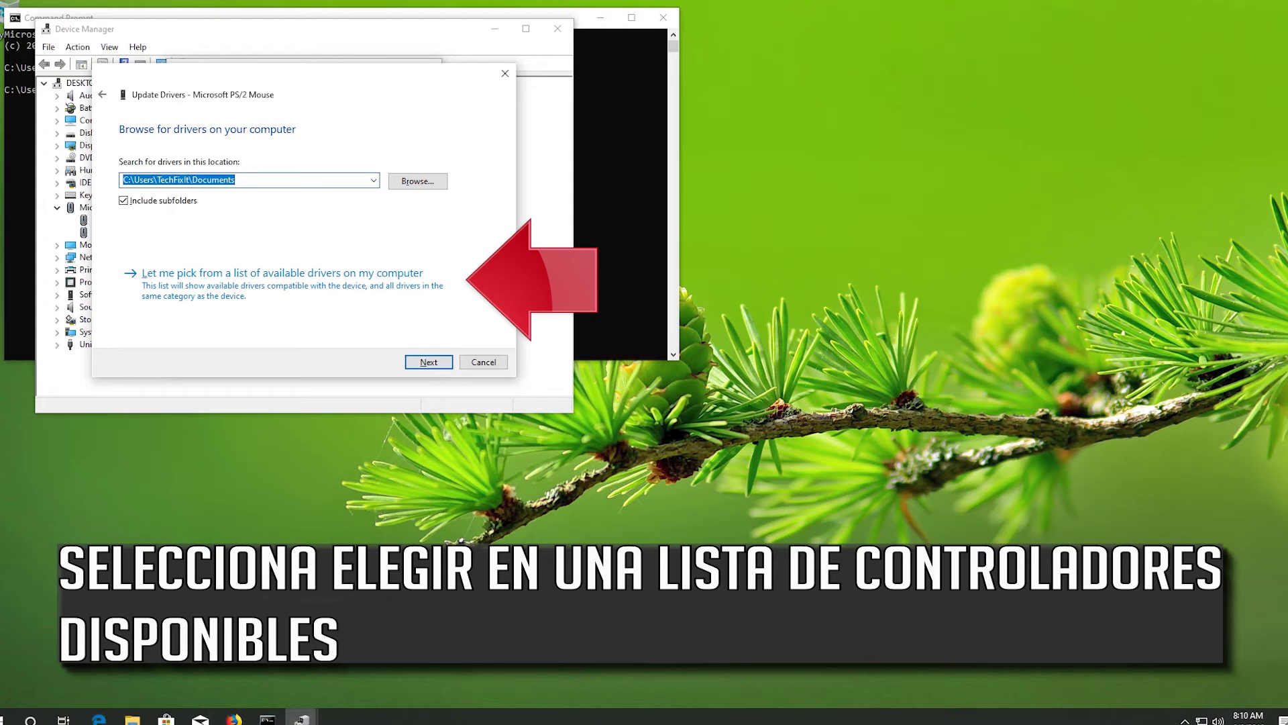
{"action": "key", "text": "Tab"}
{"action": "key", "text": "Tab"}
{"action": "key", "text": "Tab"}
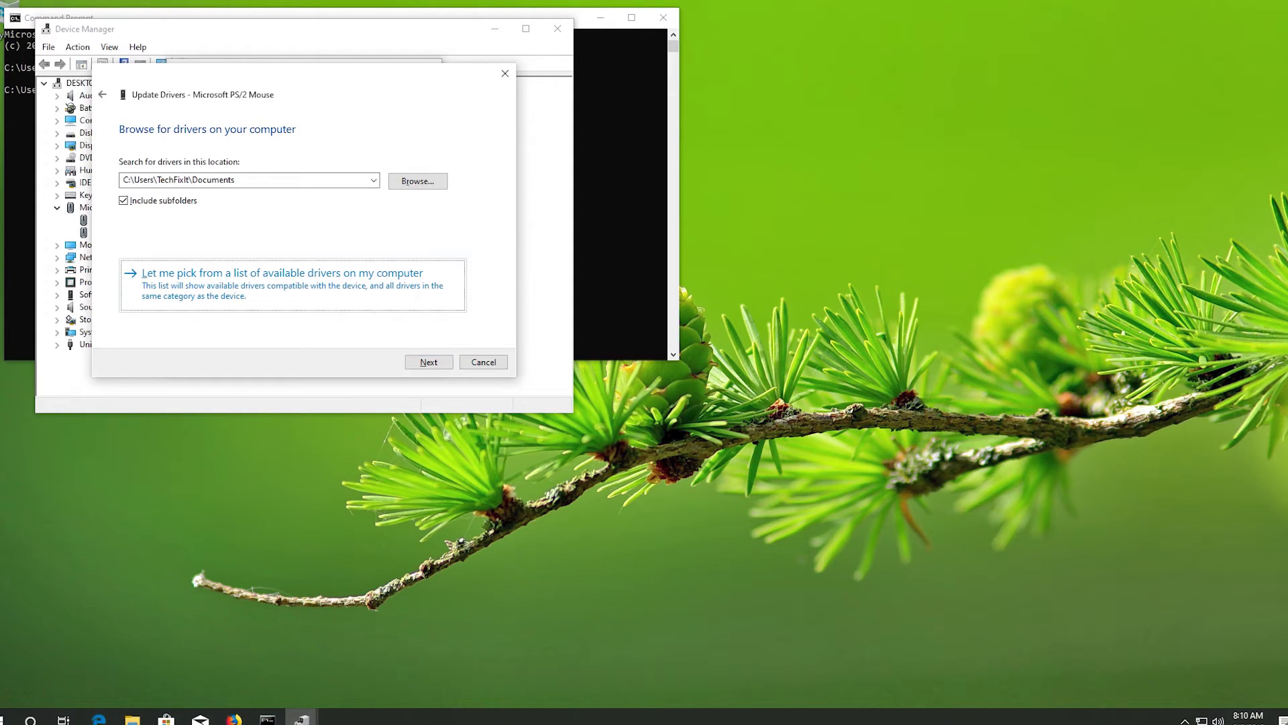
{"action": "key", "text": "Return"}
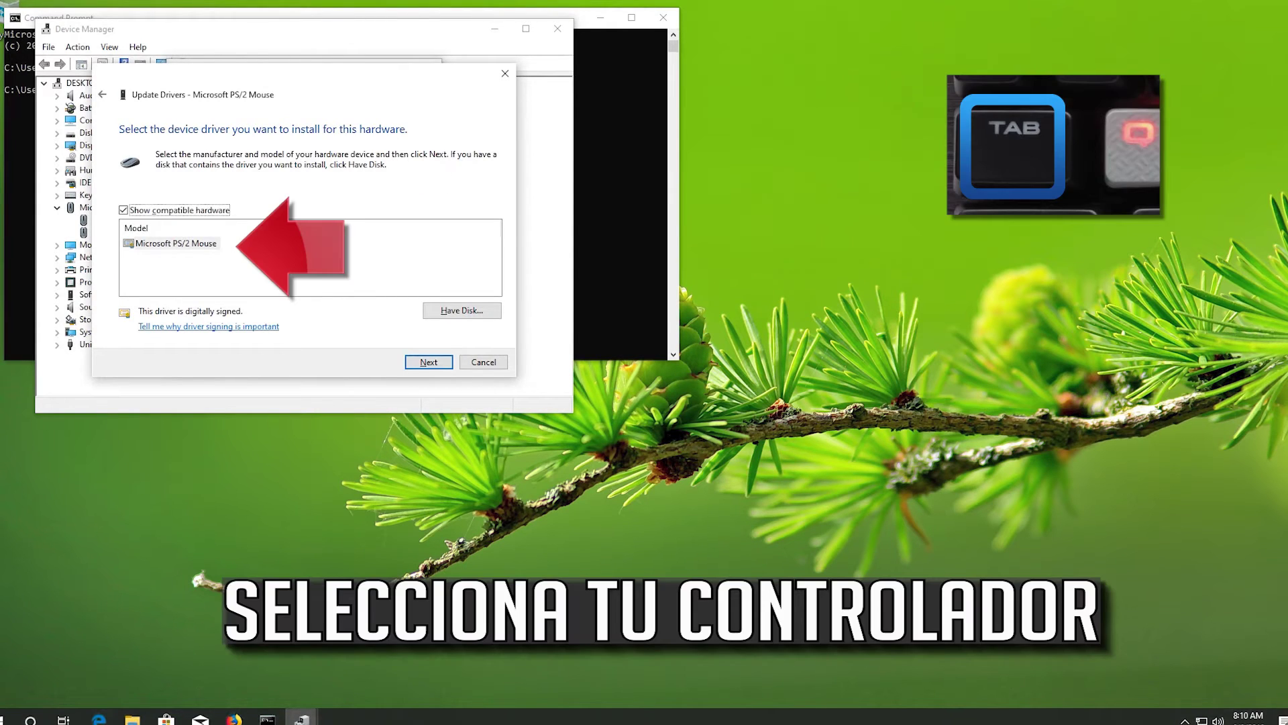
Select the Microsoft PS/2 Mouse model among the compatible hardware and install its driver
{"action": "key", "text": "Tab"}
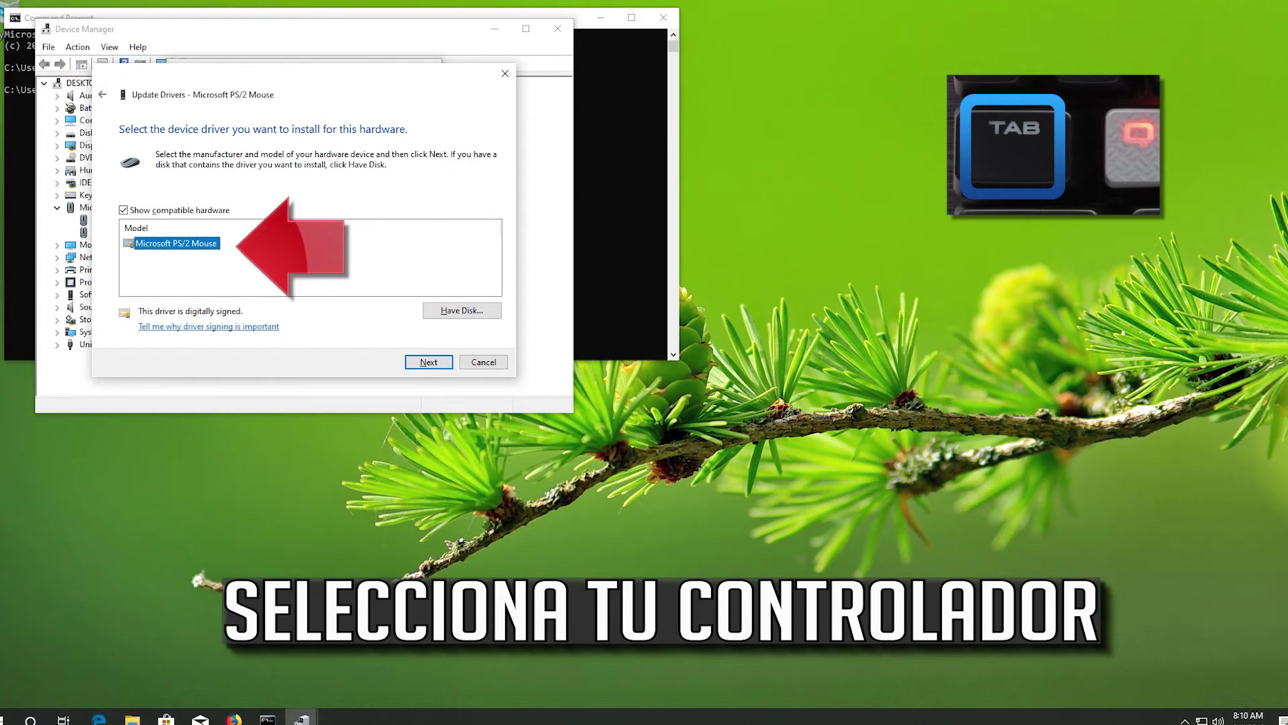
{"action": "key", "text": "Tab"}
{"action": "key", "text": "Tab"}
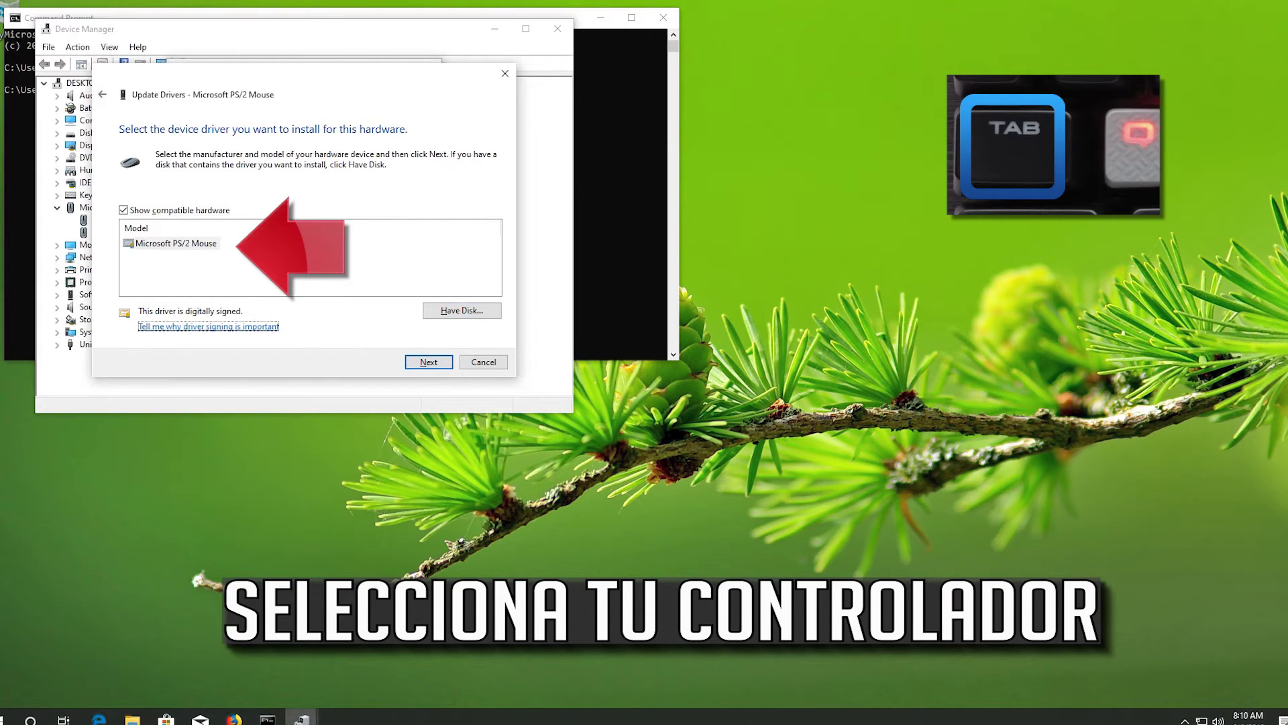
{"action": "key", "text": "Tab"}
{"action": "key", "text": "Tab"}
{"action": "key", "text": "Tab"}
{"action": "key", "text": "Tab"}
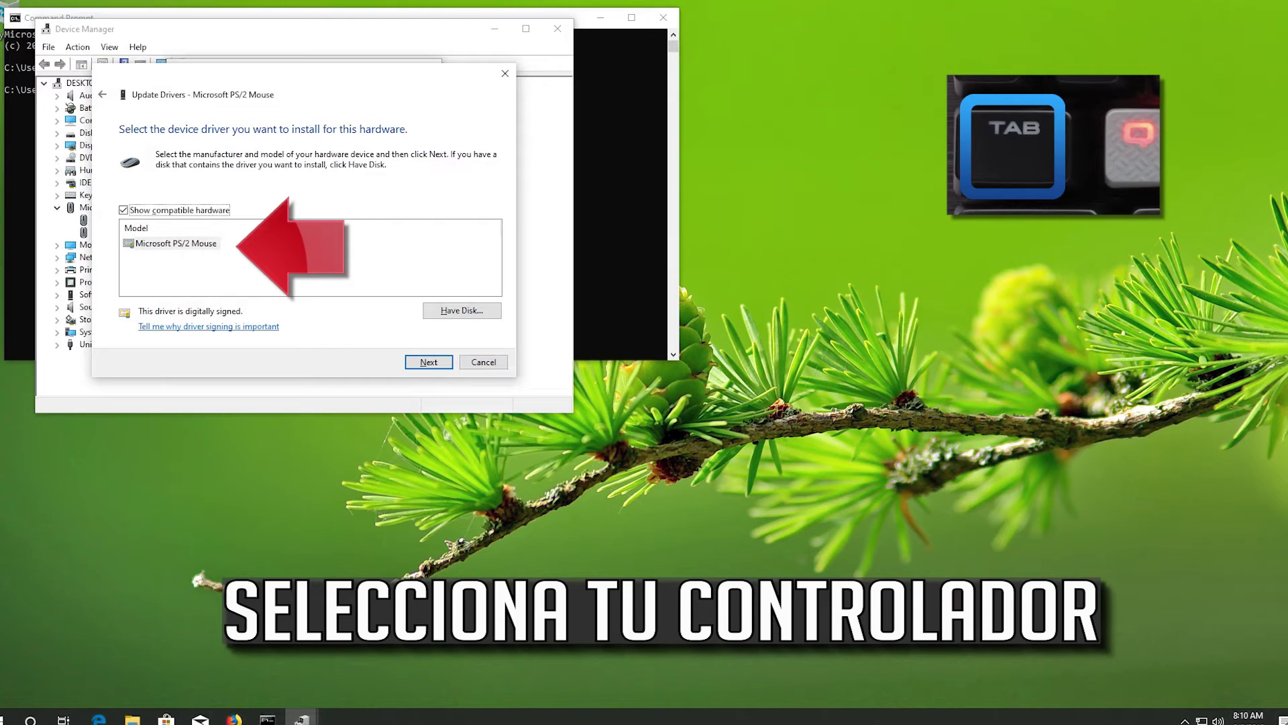
{"action": "key", "text": "Tab"}
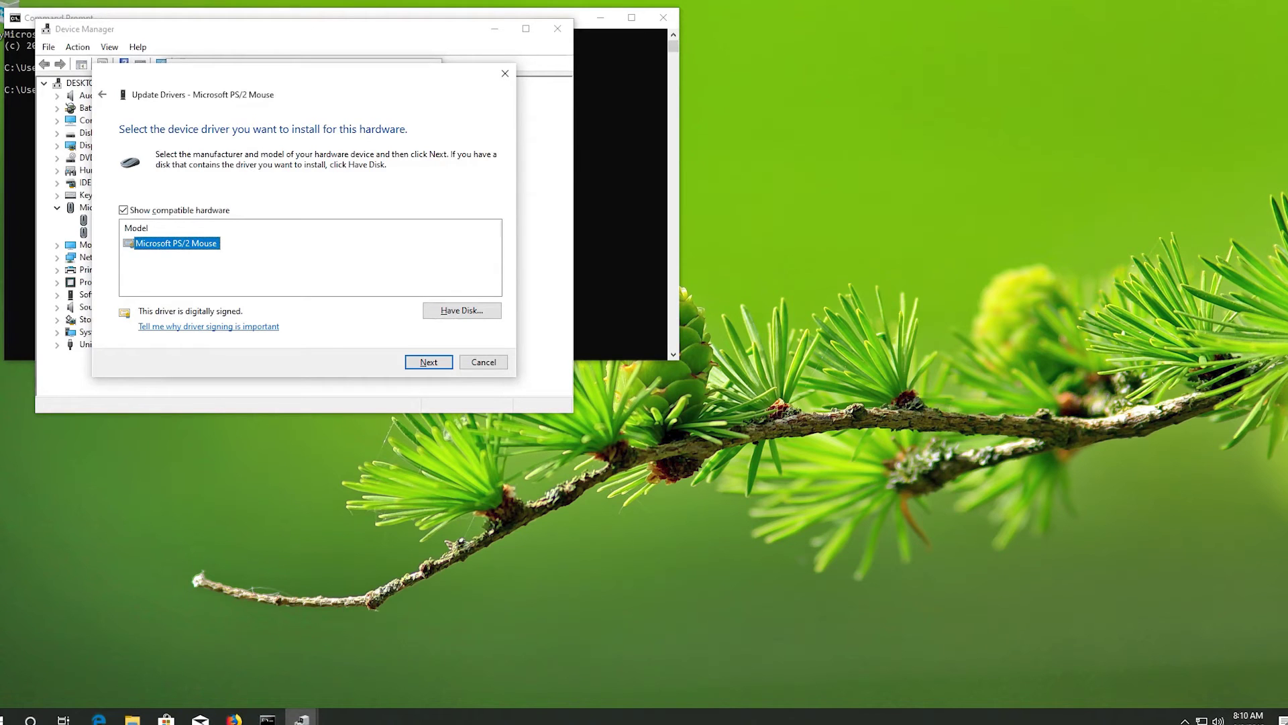
{"action": "key", "text": "Return"}
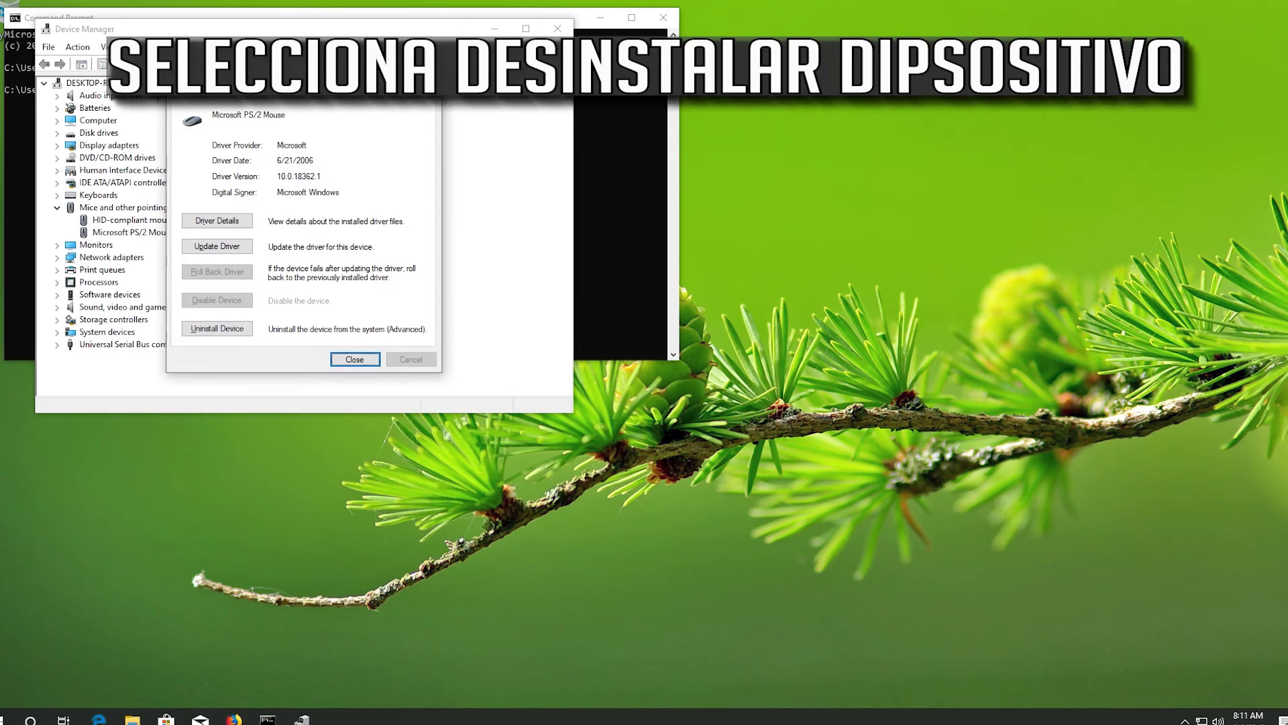
Uninstall the Microsoft PS/2 Mouse device and restart the computer to finish removing it
{"action": "key", "text": "Tab"}
{"action": "key", "text": "Tab"}
{"action": "key", "text": "Tab"}
{"action": "key", "text": "Tab"}
{"action": "key", "text": "Return"}
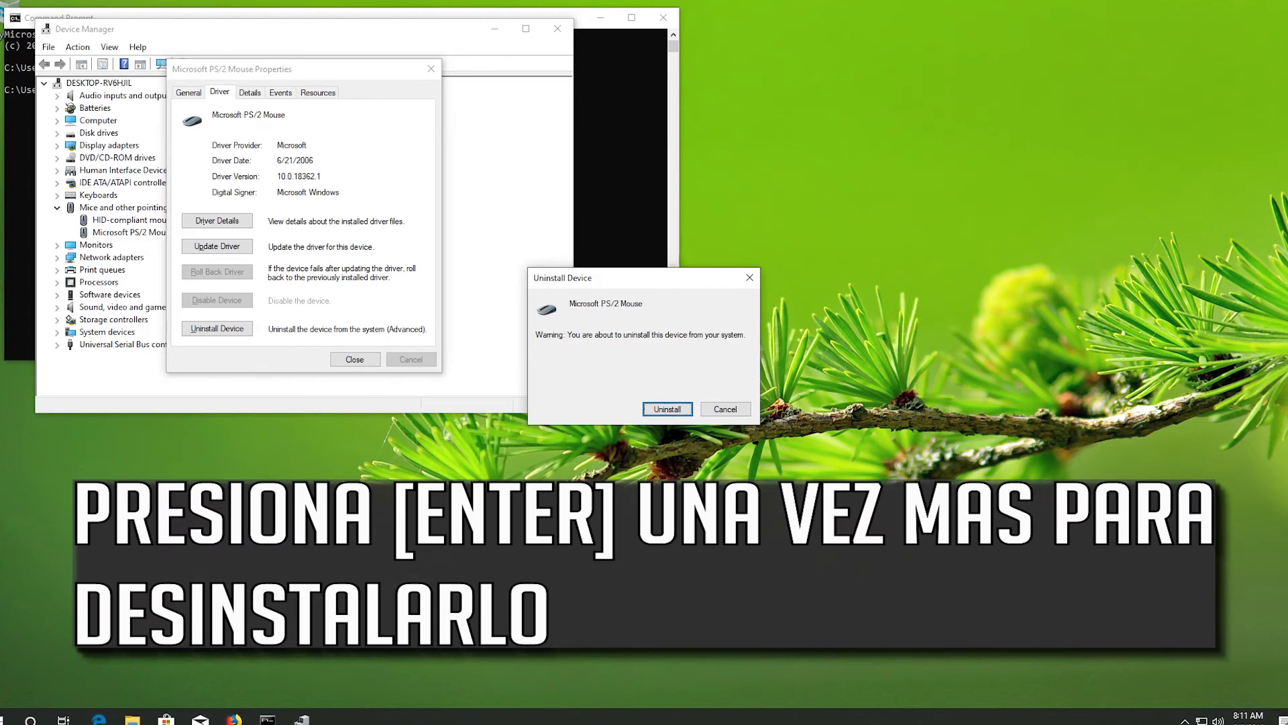
{"action": "key", "text": "Return"}
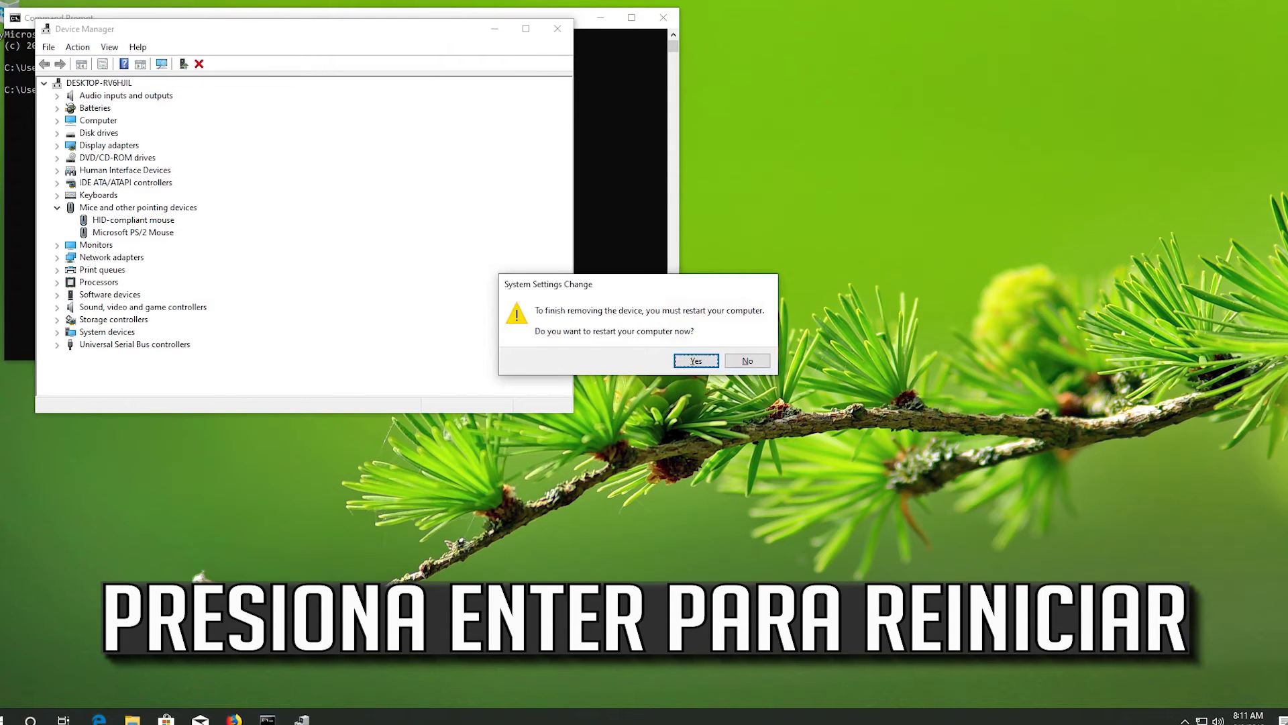
{"action": "key", "text": "Return"}
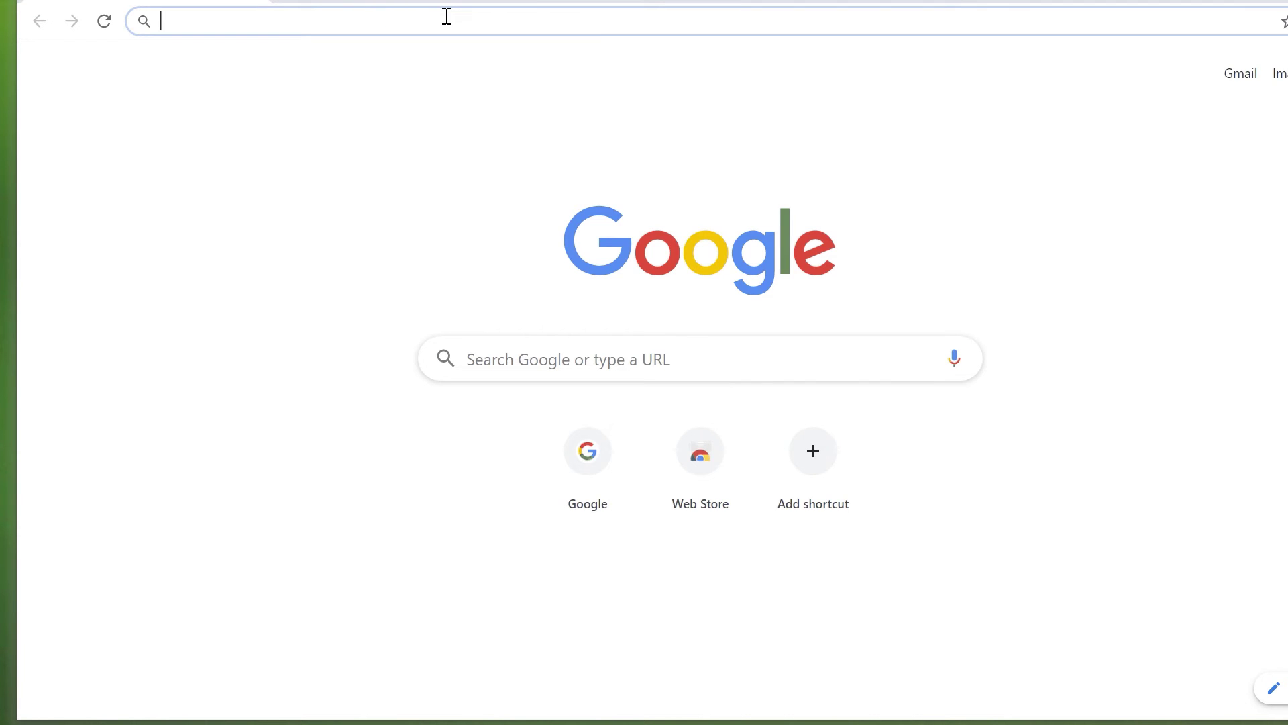
{"action": "type", "text": "https://www.microsoft.com/en-us/software-download/windows10"}
{"action": "key", "text": "Return"}
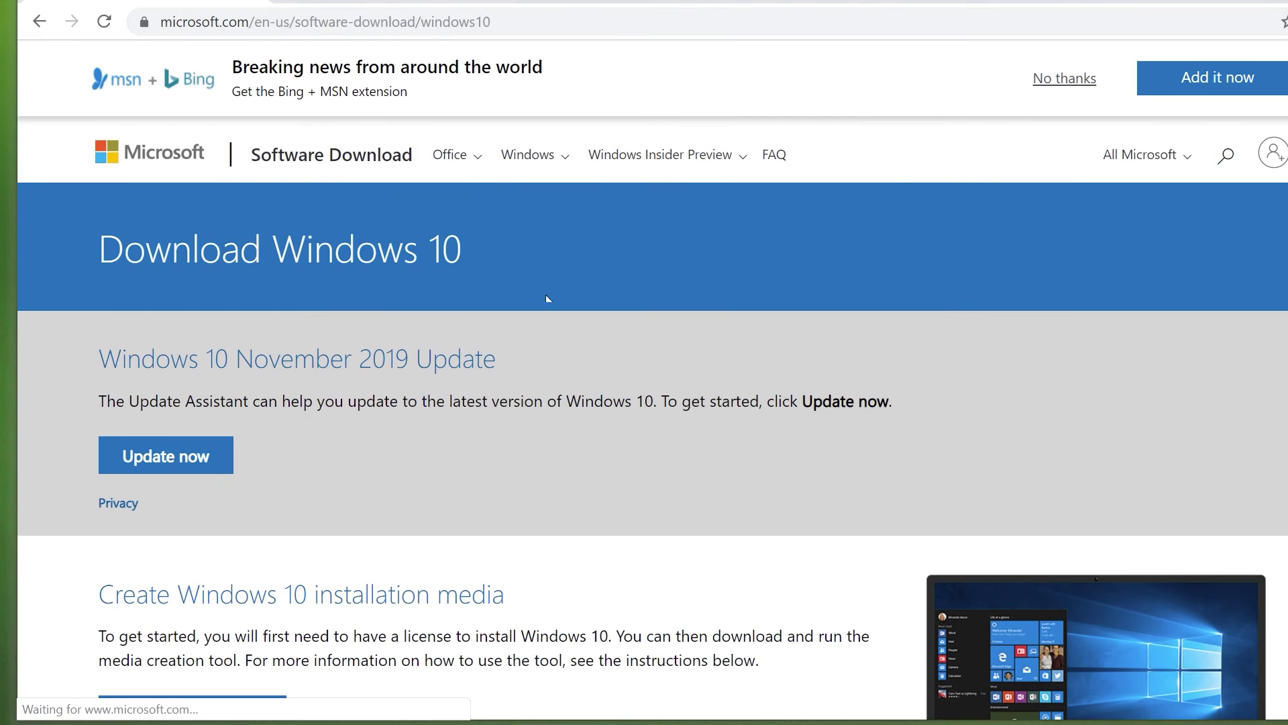
{"action": "scroll", "coordinate": [603, 421], "scroll_direction": "down", "scroll_amount": 1}
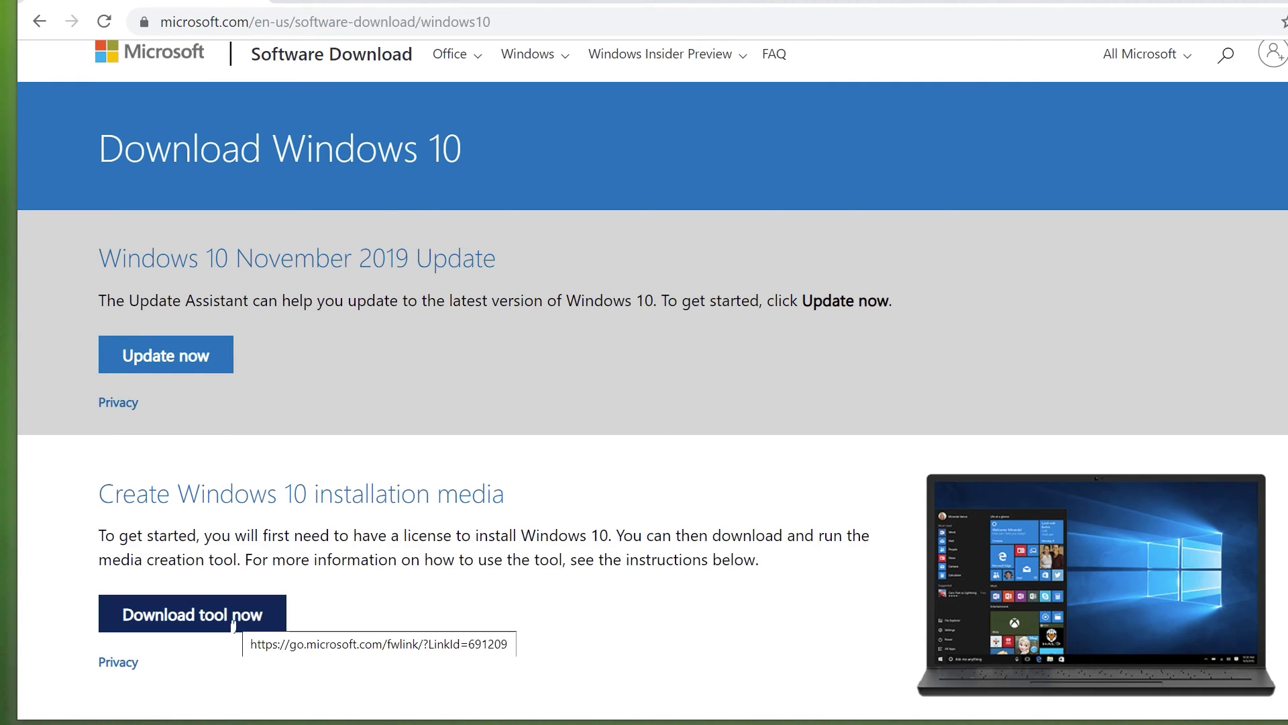
{"action": "left_click", "coordinate": [241, 618]}
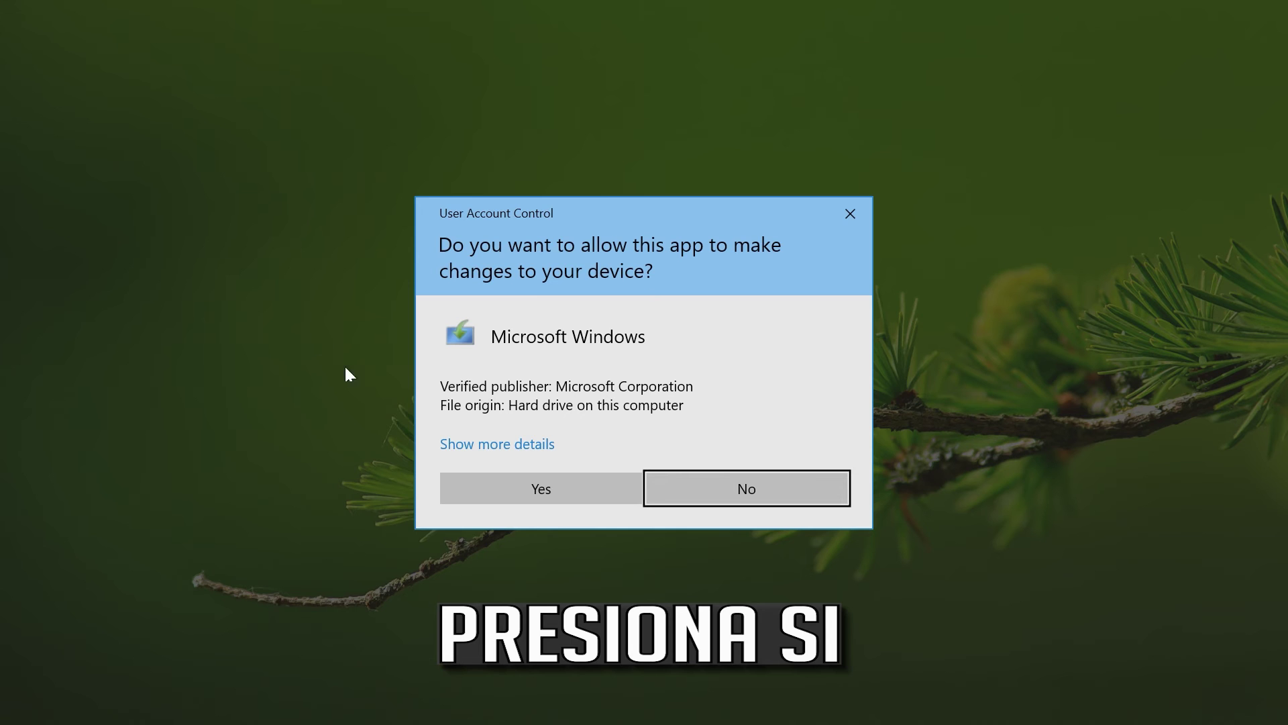
Allow the media creation tool to make changes to the device and accept its license terms
{"action": "left_click", "coordinate": [570, 498]}
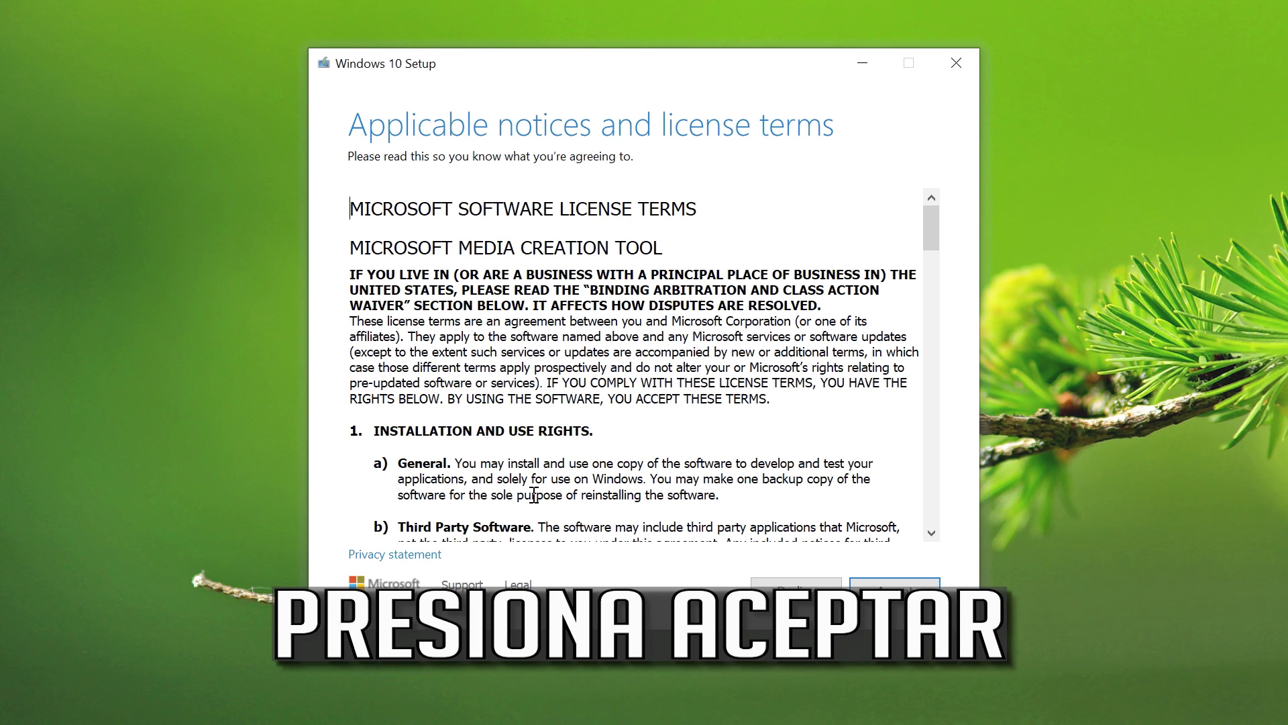
{"action": "left_click", "coordinate": [929, 581]}
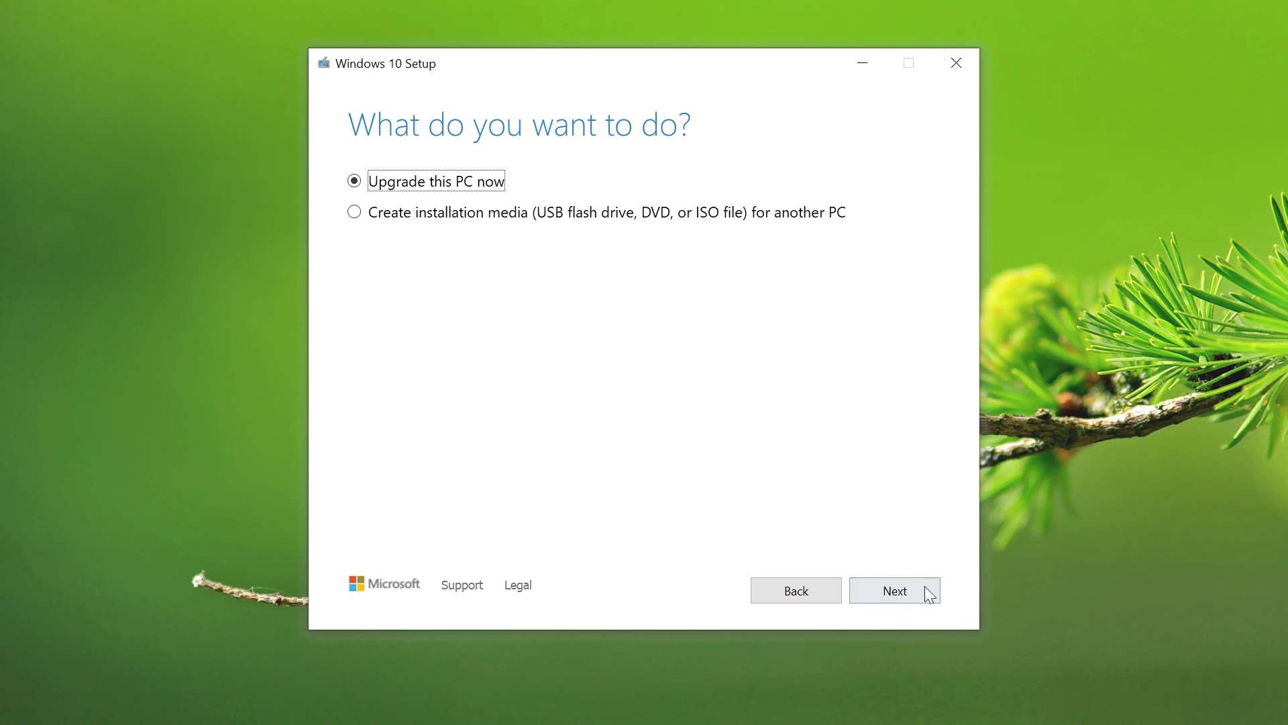
Choose to upgrade this PC now, accept the license terms, and install Windows 10 Pro keeping personal files and apps
{"action": "left_click", "coordinate": [884, 599]}
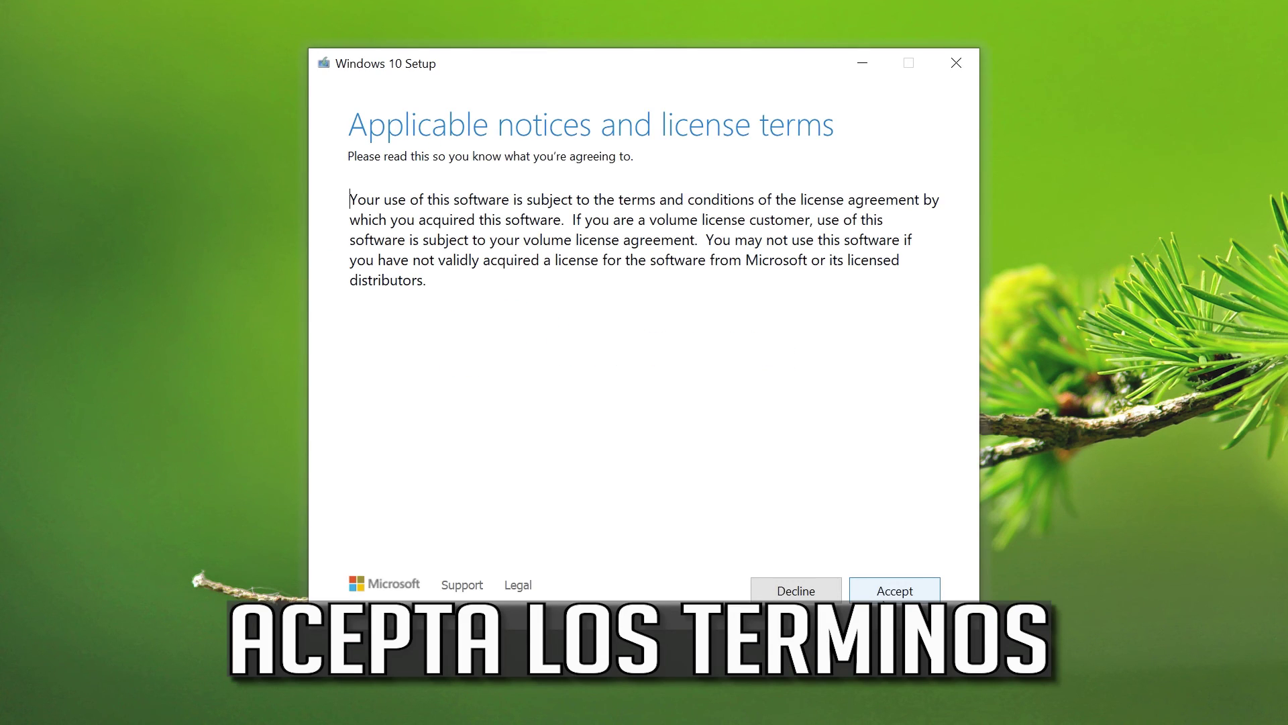
{"action": "left_click", "coordinate": [905, 584]}
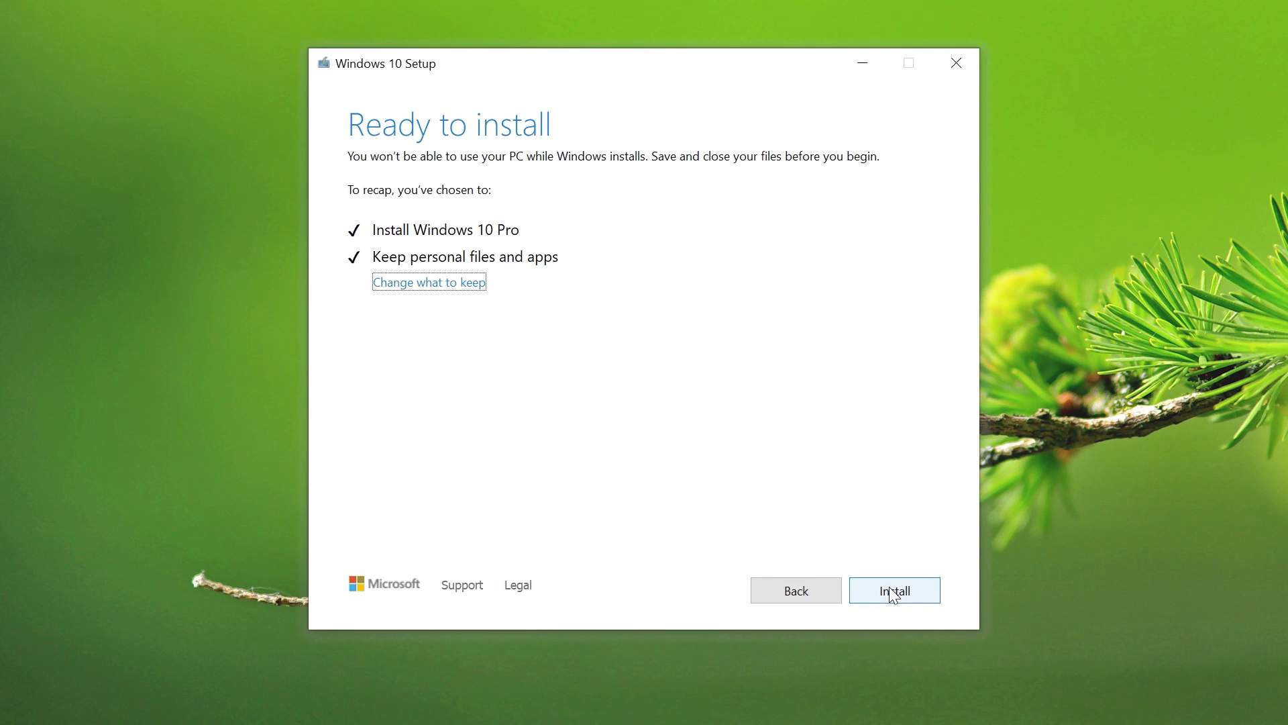
{"action": "left_click", "coordinate": [891, 591]}
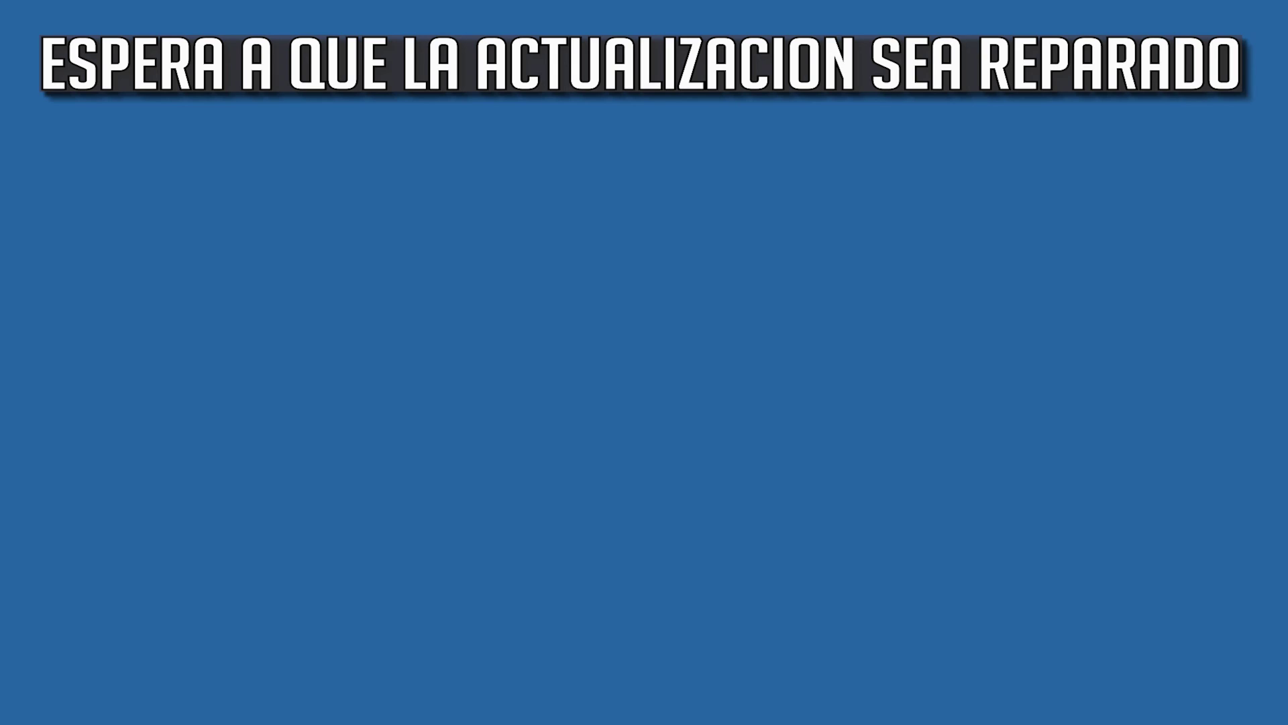